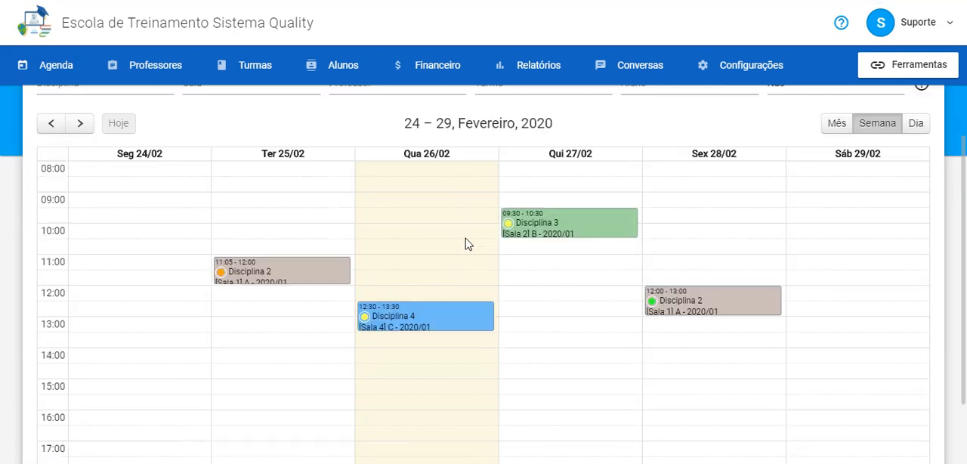
Open Wednesday's 12:30 Disciplina 4 class and review its scheduling status options and the attendance options for a student
{"action": "mouse_move", "coordinate": [437, 325]}
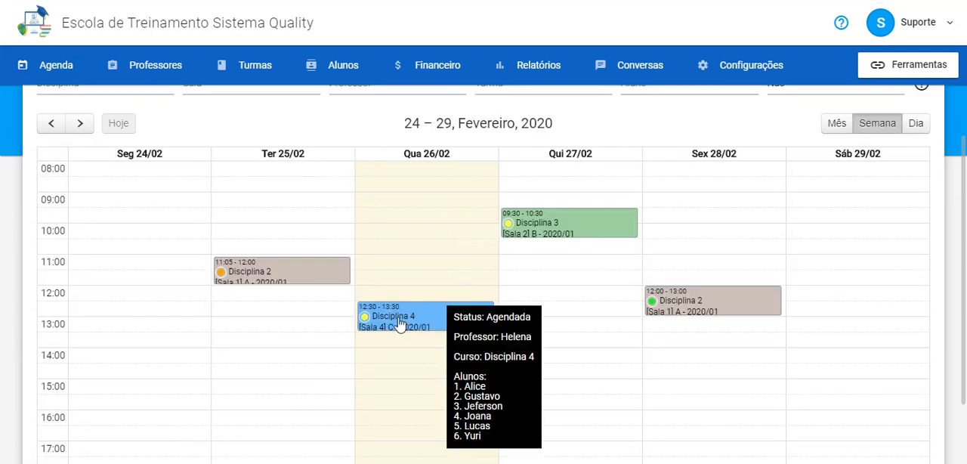
{"action": "left_click", "coordinate": [404, 322]}
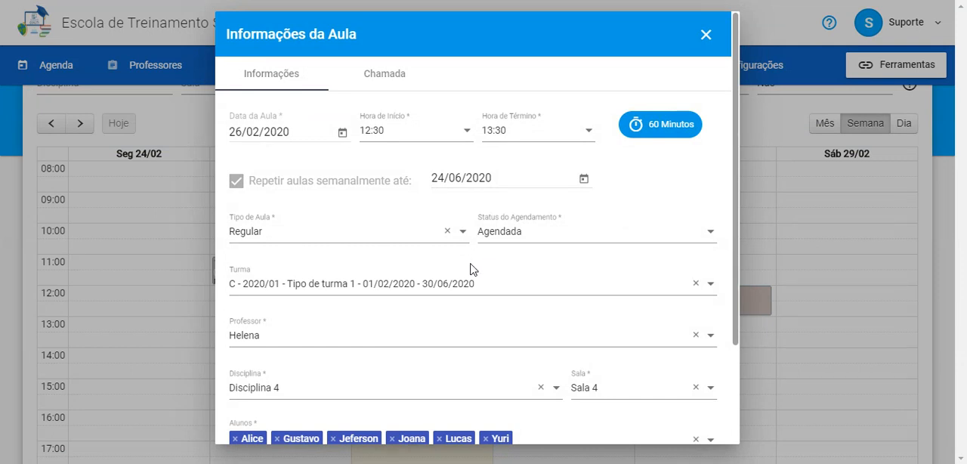
{"action": "left_click", "coordinate": [519, 239]}
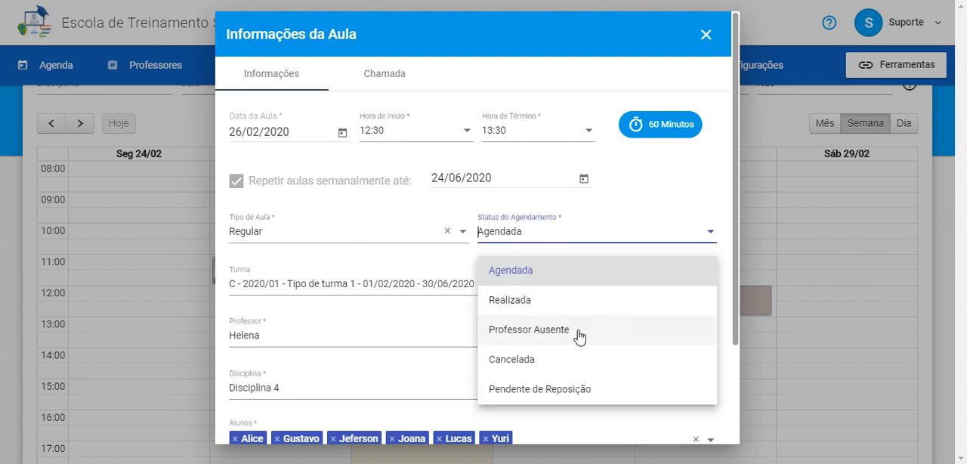
{"action": "left_click", "coordinate": [393, 82]}
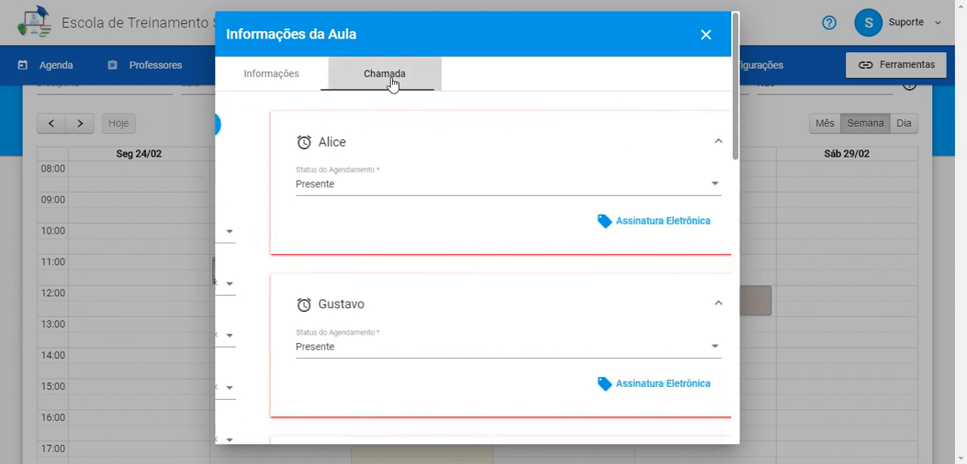
{"action": "left_click", "coordinate": [358, 189]}
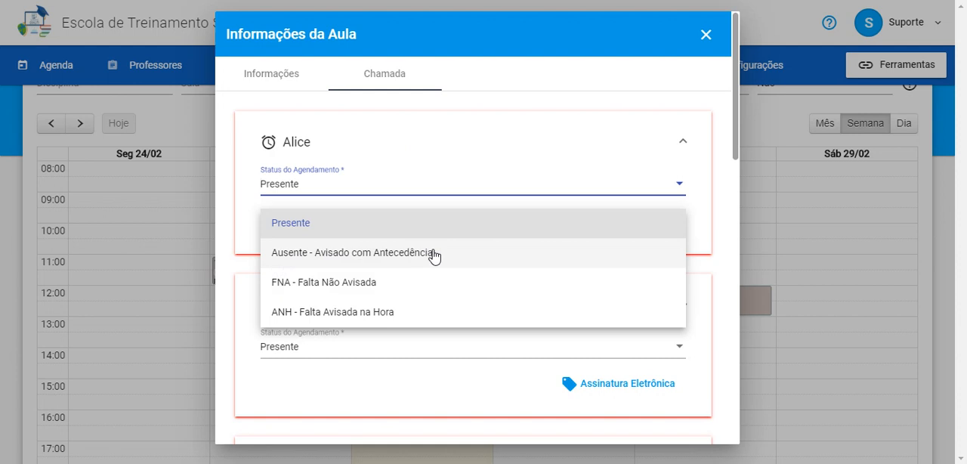
{"action": "left_click", "coordinate": [372, 119]}
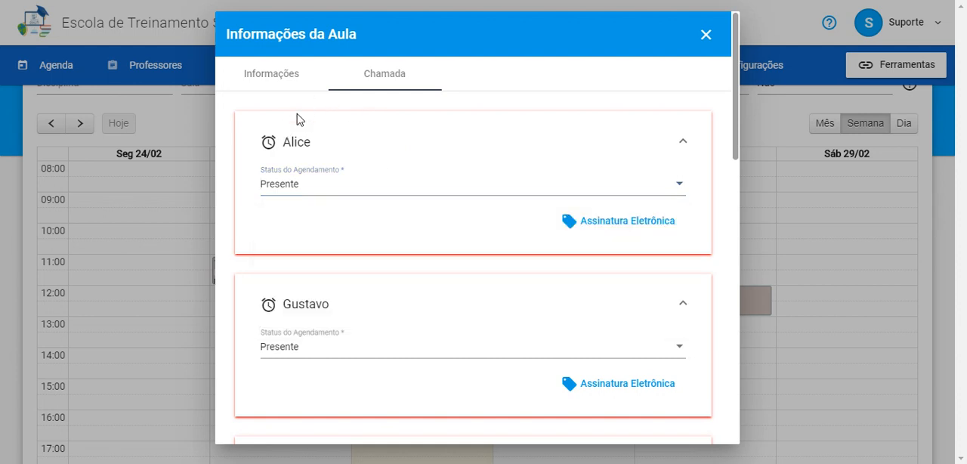
Set the class's scheduling status to Professor Ausente and save the change for this class only
{"action": "left_click", "coordinate": [292, 80]}
{"action": "left_click", "coordinate": [533, 242]}
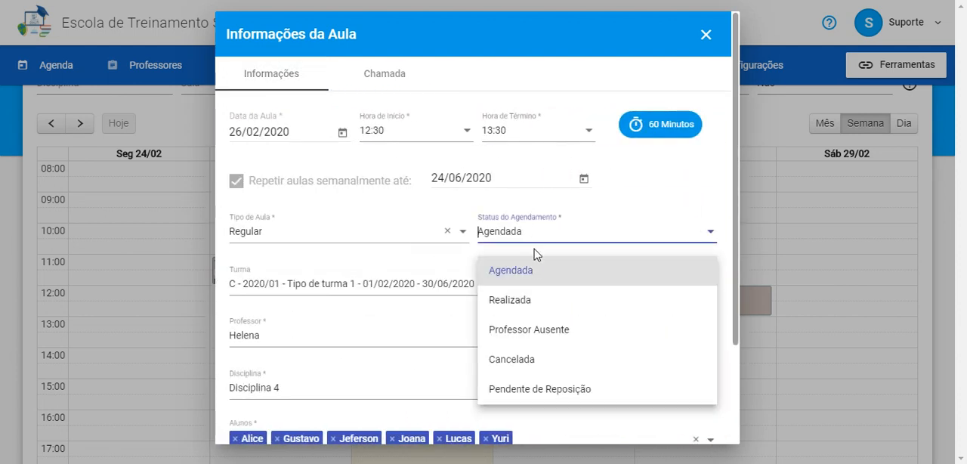
{"action": "left_click", "coordinate": [534, 337]}
{"action": "scroll", "coordinate": [570, 322], "scroll_direction": "down", "scroll_amount": 2}
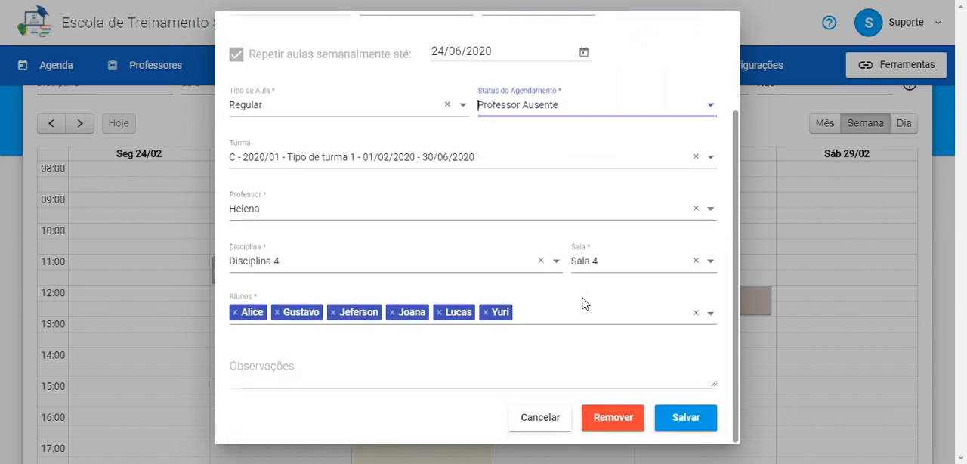
{"action": "left_click", "coordinate": [683, 421]}
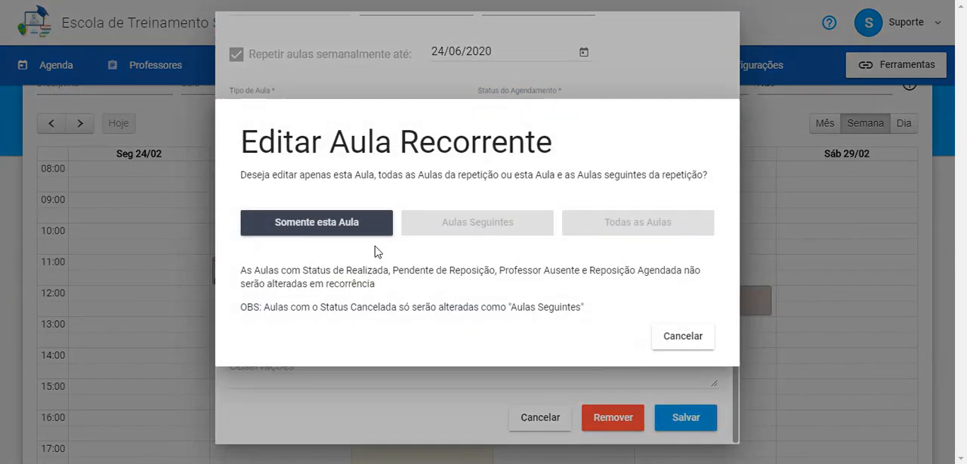
{"action": "left_click", "coordinate": [367, 225]}
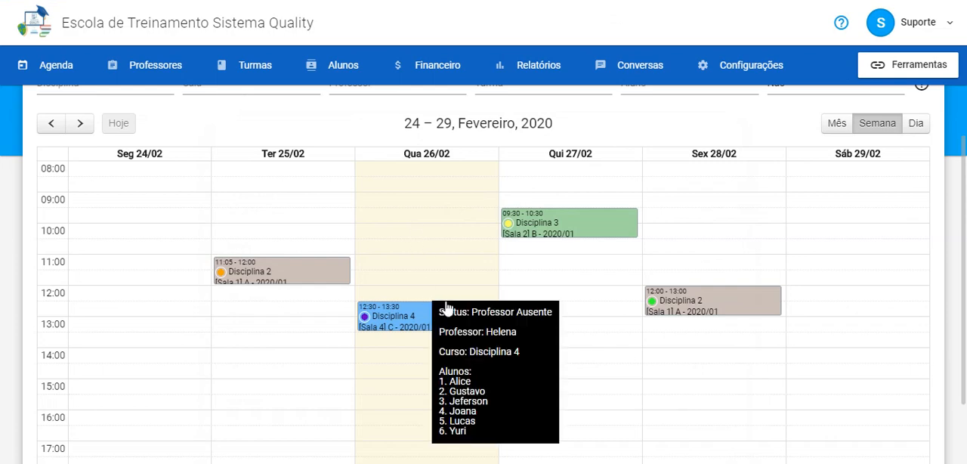
Switch to the Ferramentas site and show the details of Aulas Pendentes de Reposição under Aulas de Reposição
{"action": "left_click", "coordinate": [895, 74]}
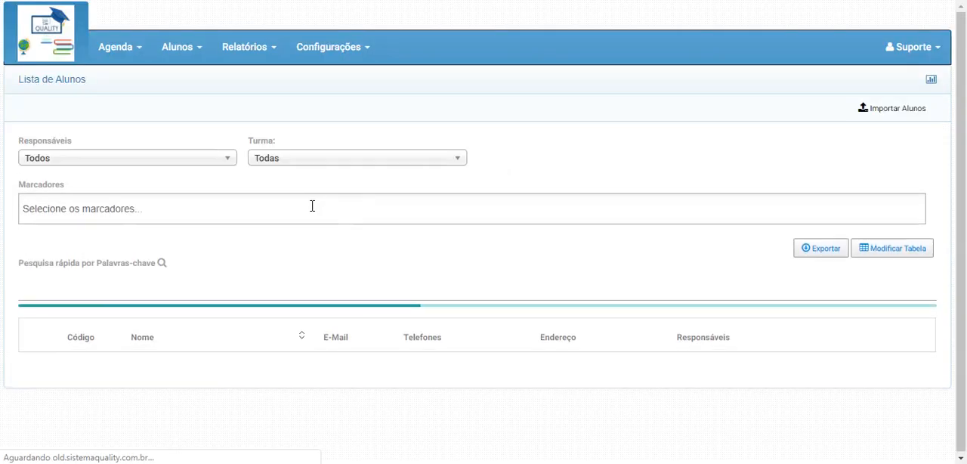
{"action": "mouse_move", "coordinate": [123, 49]}
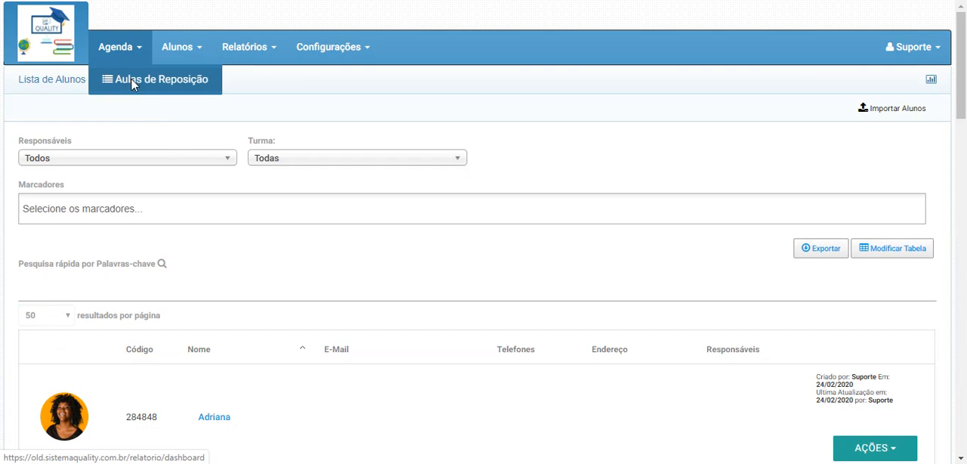
{"action": "left_click", "coordinate": [135, 81]}
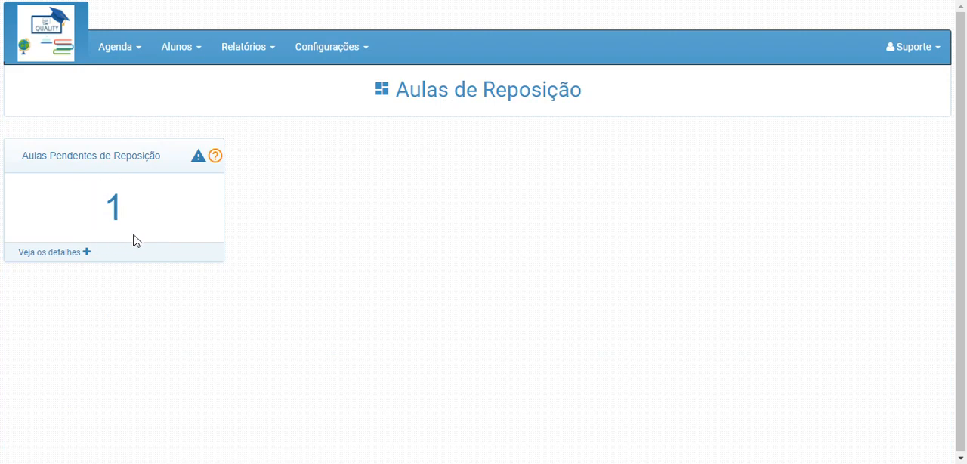
{"action": "left_click", "coordinate": [51, 252]}
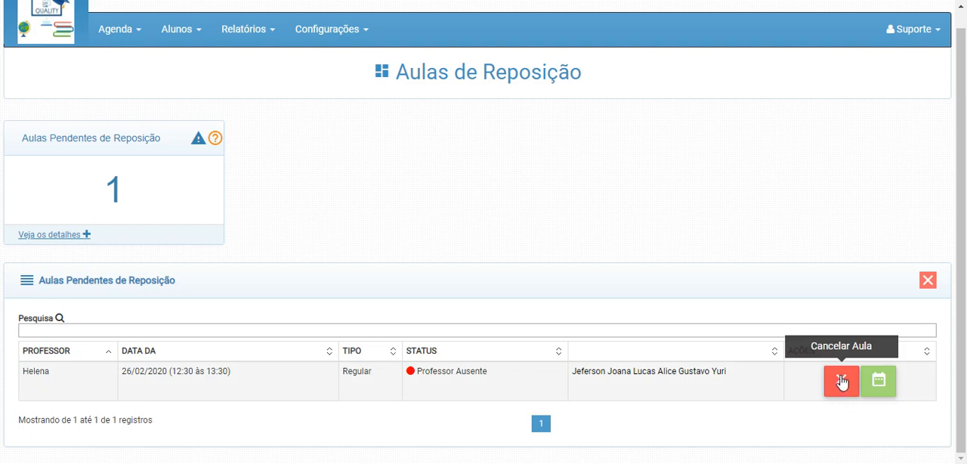
Start scheduling the make-up for the pending 26/02/2020 class and set its time from 16:30 to 17:30
{"action": "left_click", "coordinate": [883, 382]}
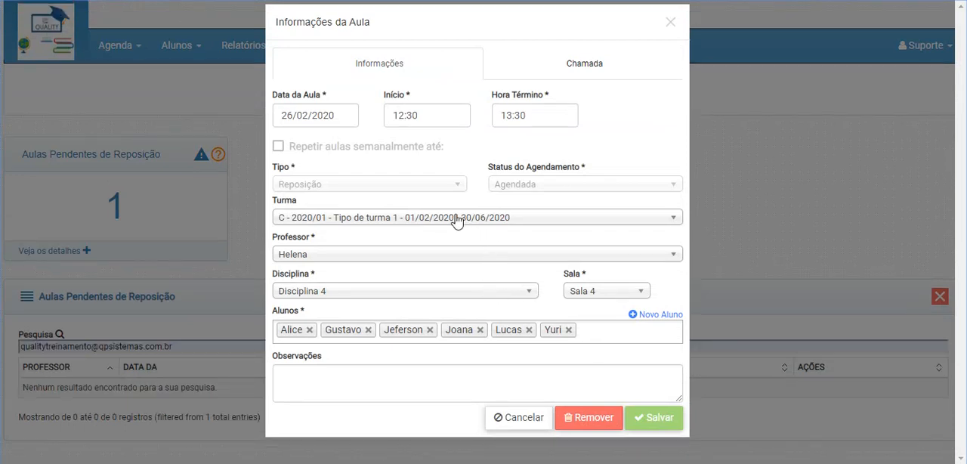
{"action": "left_click", "coordinate": [429, 115]}
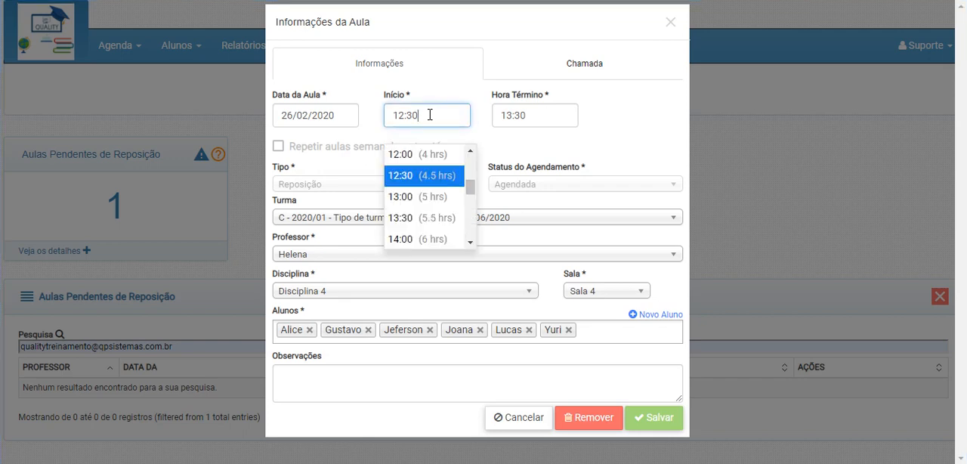
{"action": "scroll", "coordinate": [423, 198], "scroll_direction": "down", "scroll_amount": 2}
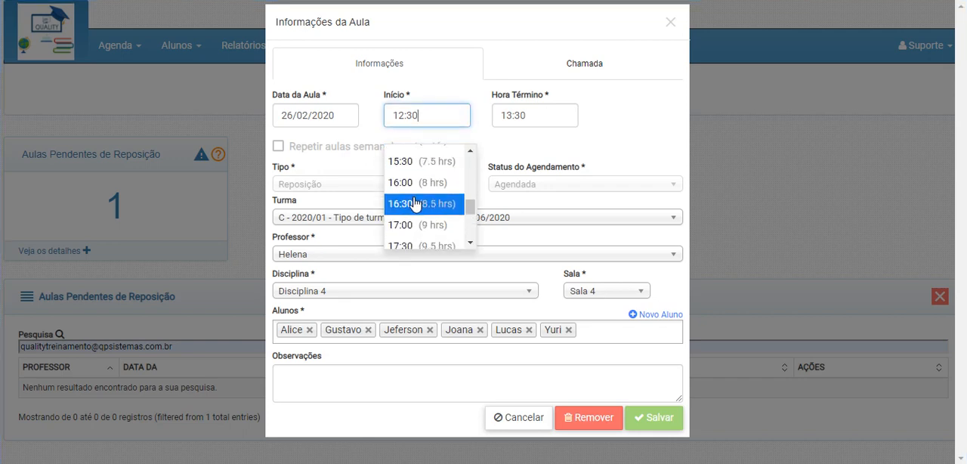
{"action": "left_click", "coordinate": [419, 204]}
{"action": "left_click", "coordinate": [526, 116]}
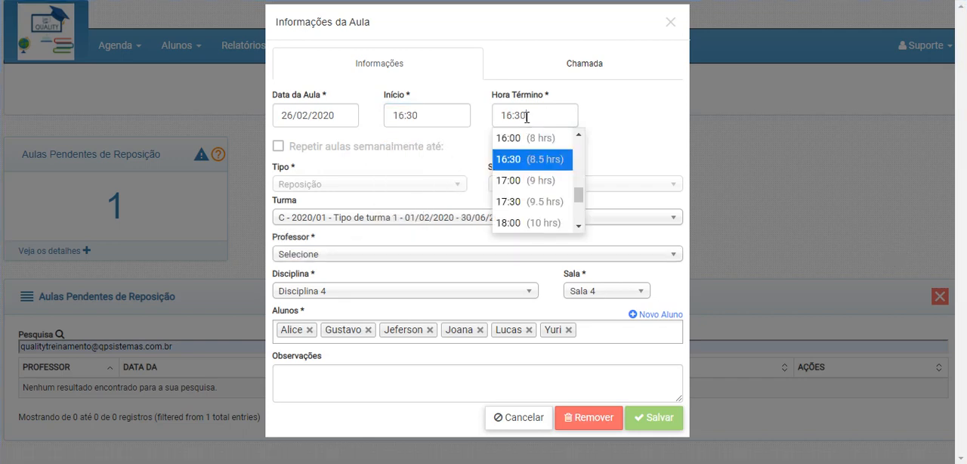
{"action": "left_click", "coordinate": [520, 202]}
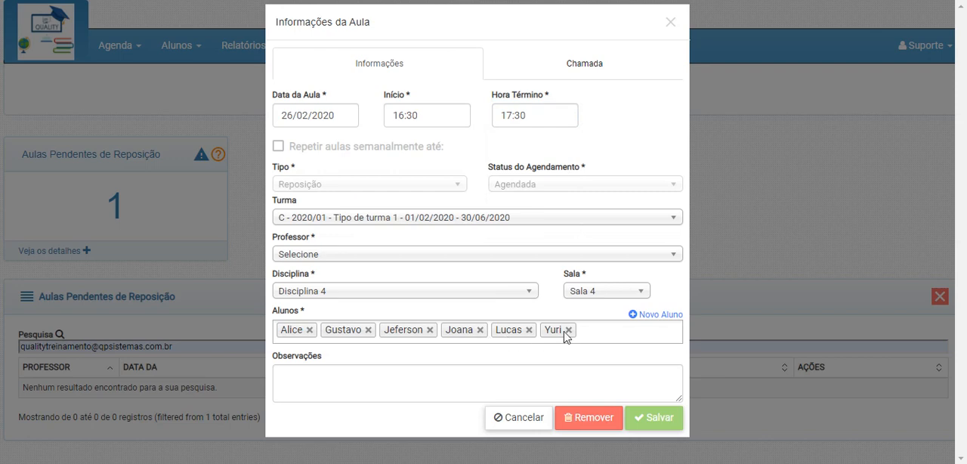
Assign the original teacher, Disciplina 4 and Sala 4 to the make-up class, and save it
{"action": "left_click", "coordinate": [354, 257]}
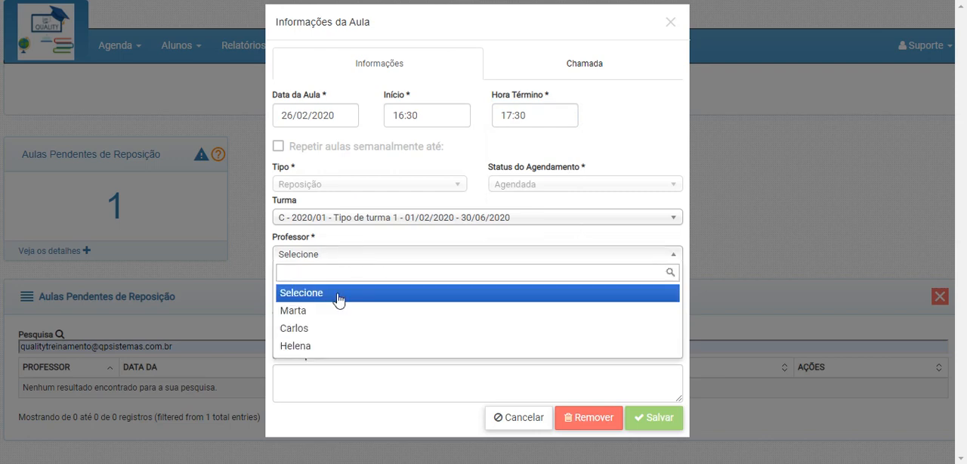
{"action": "left_click", "coordinate": [314, 344]}
{"action": "left_click", "coordinate": [326, 295]}
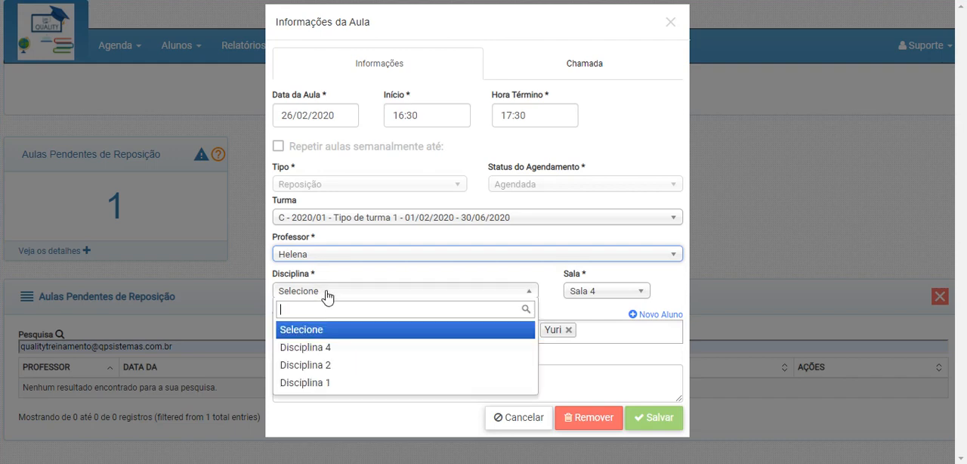
{"action": "left_click", "coordinate": [325, 348]}
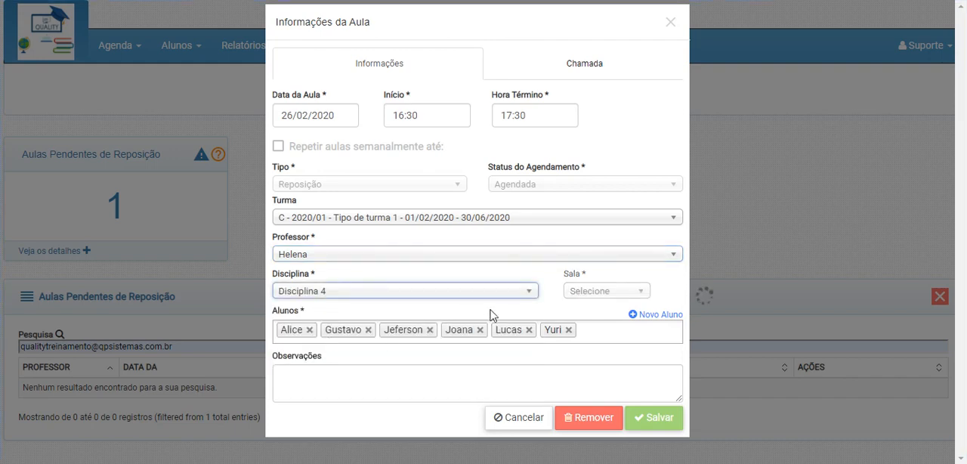
{"action": "left_click", "coordinate": [587, 300]}
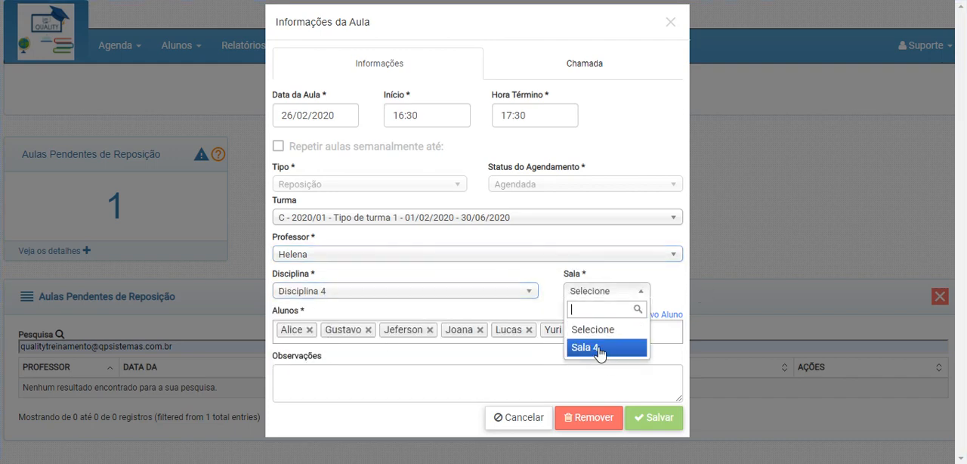
{"action": "left_click", "coordinate": [597, 349]}
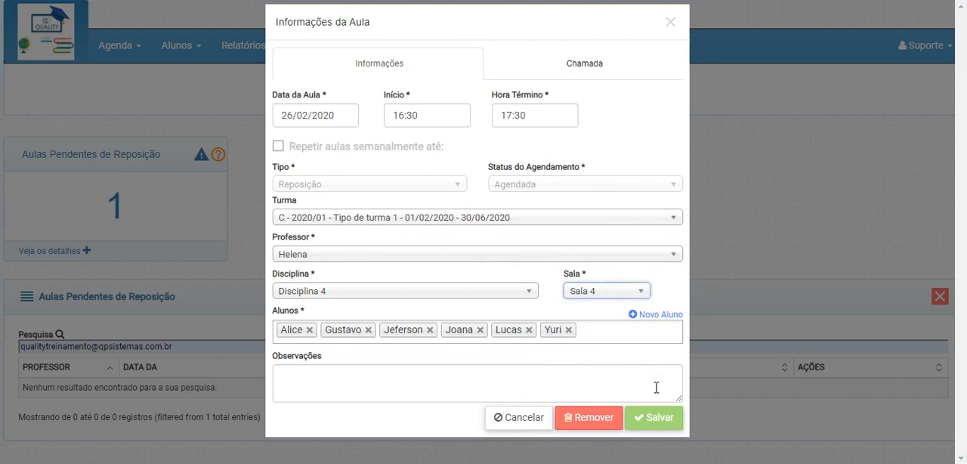
{"action": "left_click", "coordinate": [656, 419]}
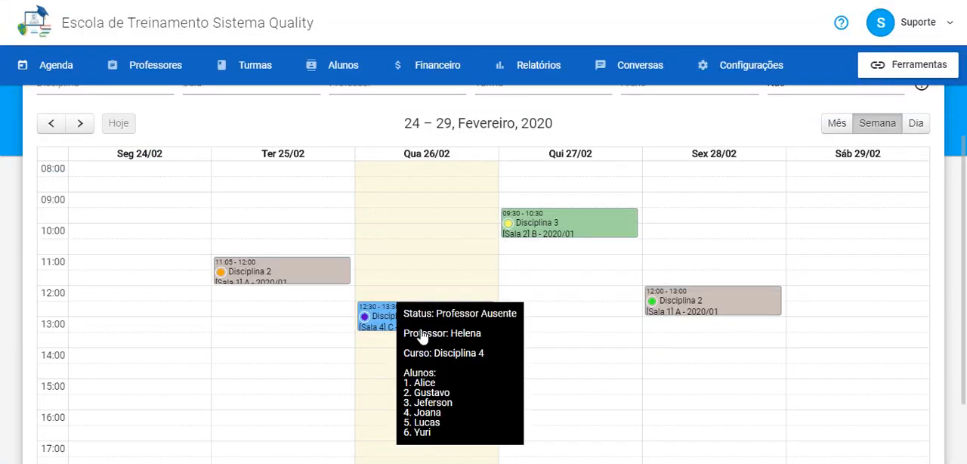
Reload the weekly agenda in the main system and open Wednesday's 16:30 Disciplina 4 make-up class
{"action": "scroll", "coordinate": [400, 232], "scroll_direction": "up", "scroll_amount": 2}
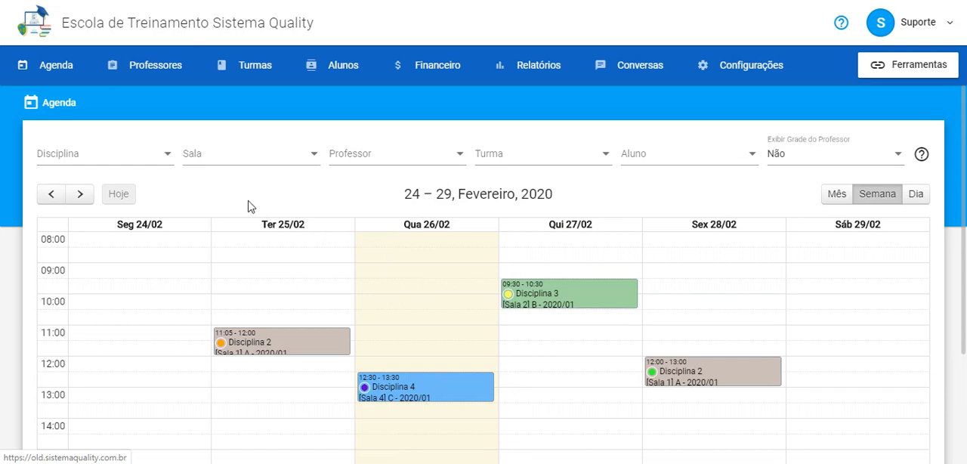
{"action": "left_click", "coordinate": [149, 74]}
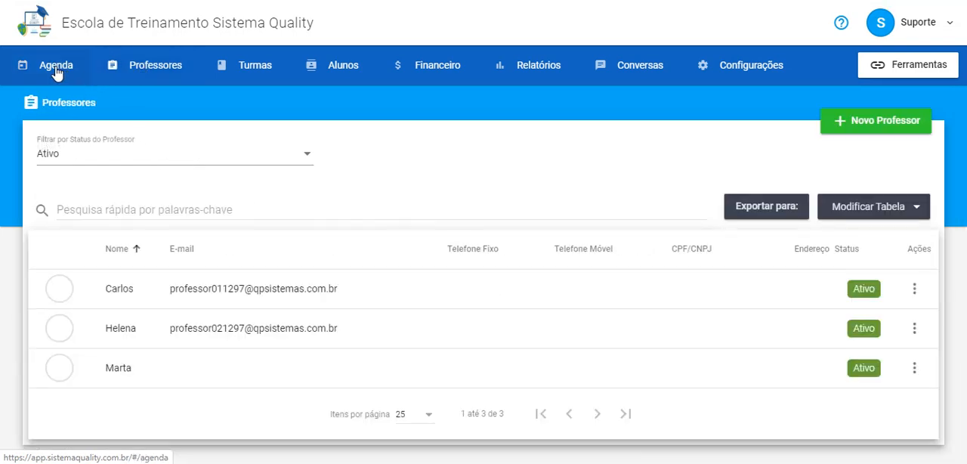
{"action": "left_click", "coordinate": [89, 79]}
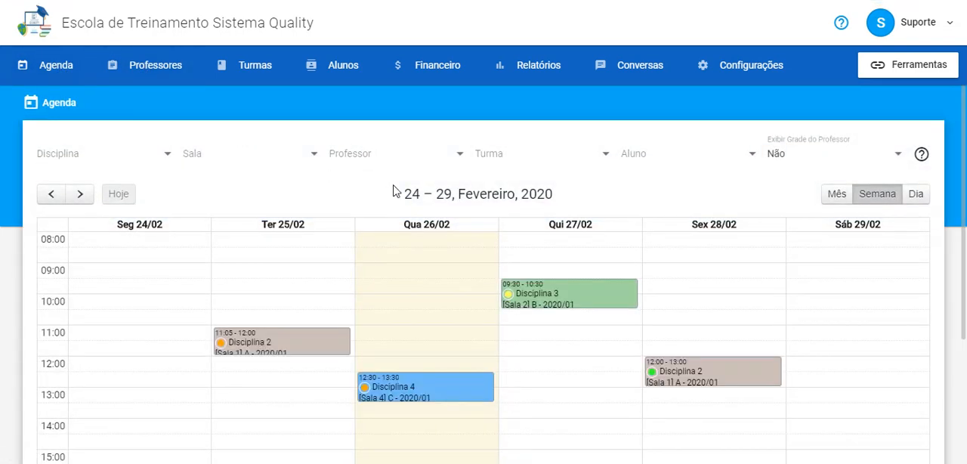
{"action": "scroll", "coordinate": [483, 201], "scroll_direction": "down", "scroll_amount": 2}
{"action": "scroll", "coordinate": [486, 201], "scroll_direction": "down", "scroll_amount": 1}
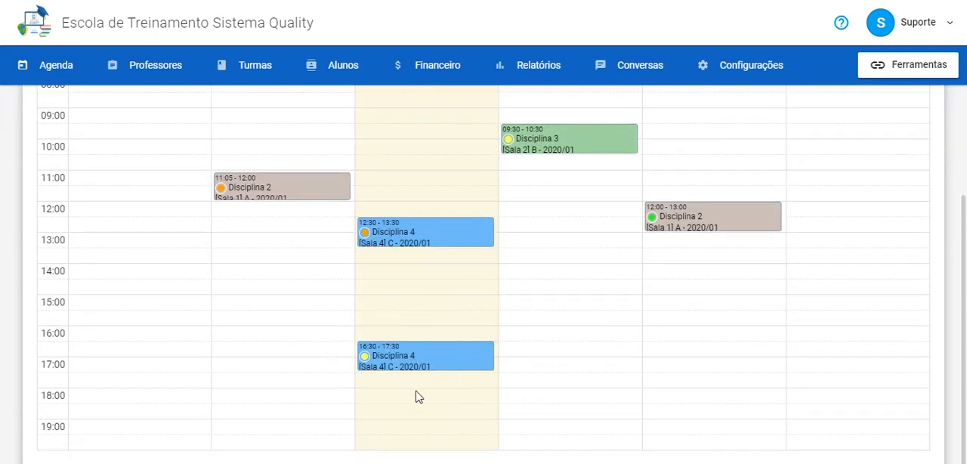
{"action": "left_click", "coordinate": [419, 360]}
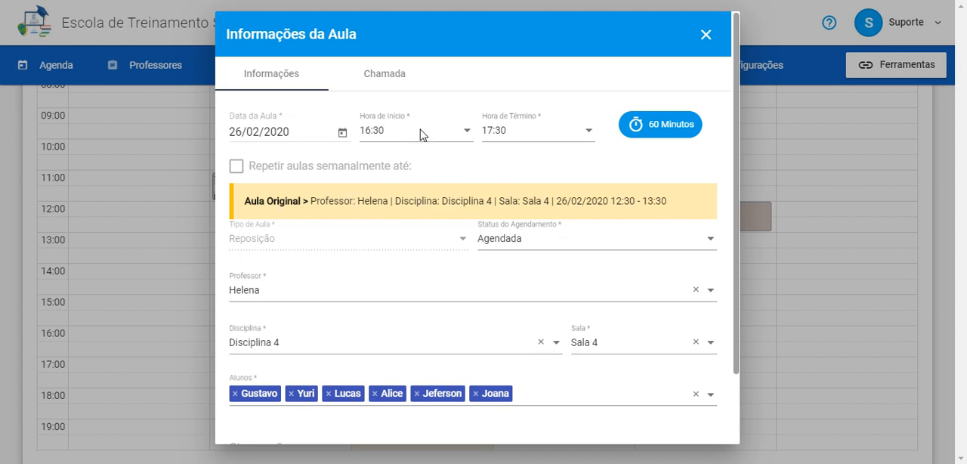
Confirm the make-up class's attendance manually with all students marked Presente
{"action": "left_click", "coordinate": [384, 79]}
{"action": "scroll", "coordinate": [393, 226], "scroll_direction": "down", "scroll_amount": 5}
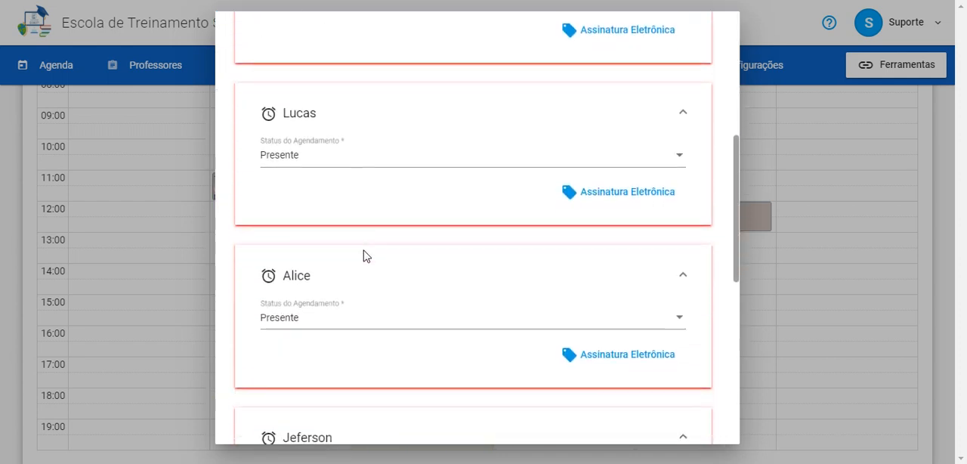
{"action": "scroll", "coordinate": [400, 369], "scroll_direction": "down", "scroll_amount": 5}
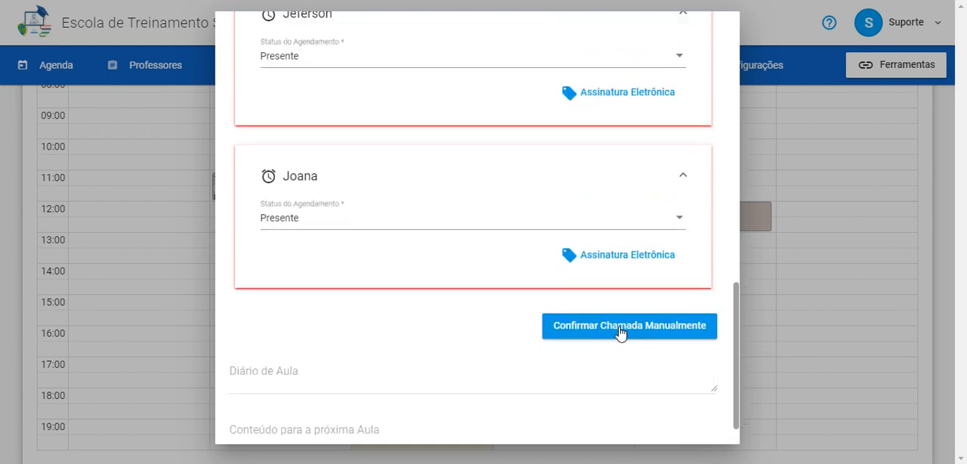
{"action": "left_click", "coordinate": [621, 333]}
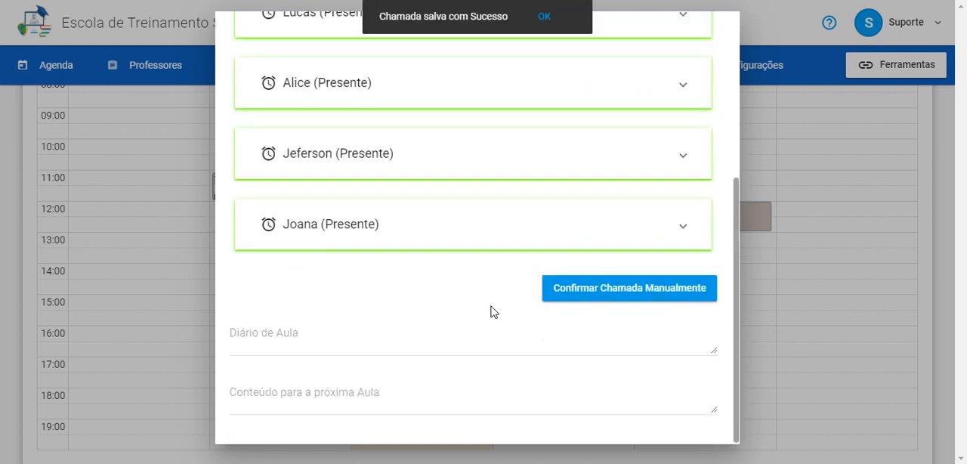
Save the make-up class's information for this class only, and check the original 12:30 class's status in the agenda
{"action": "scroll", "coordinate": [522, 310], "scroll_direction": "up", "scroll_amount": 5}
{"action": "scroll", "coordinate": [681, 227], "scroll_direction": "up", "scroll_amount": 2}
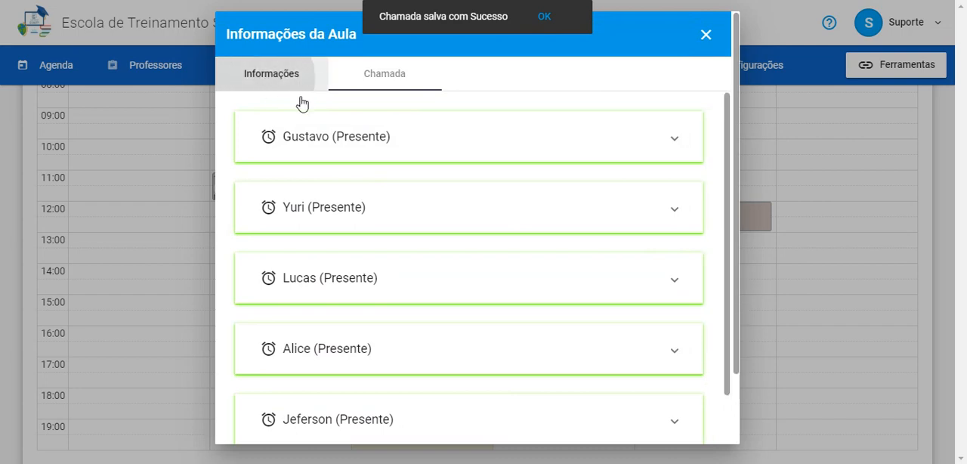
{"action": "left_click", "coordinate": [301, 103]}
{"action": "scroll", "coordinate": [591, 317], "scroll_direction": "down", "scroll_amount": 2}
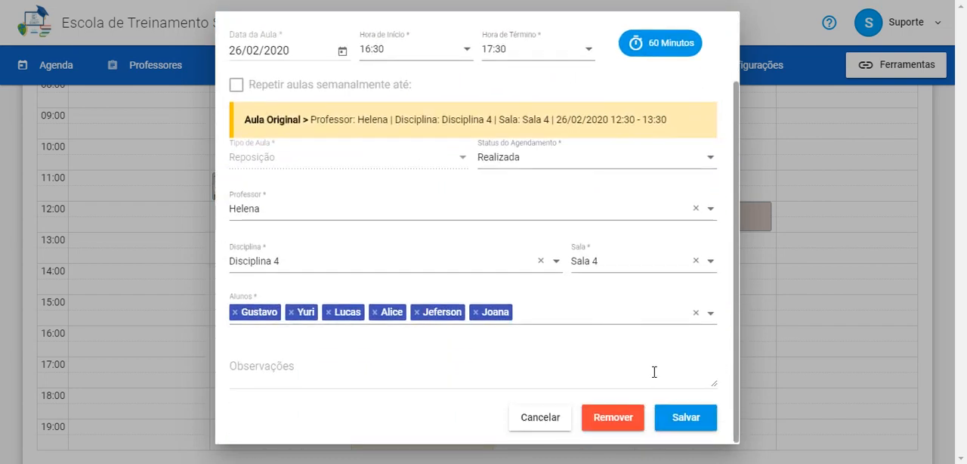
{"action": "left_click", "coordinate": [686, 425]}
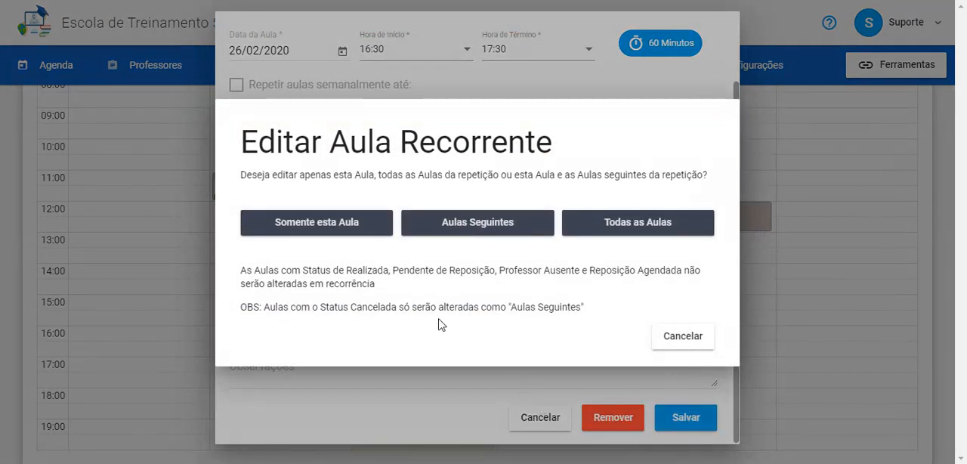
{"action": "left_click", "coordinate": [344, 233]}
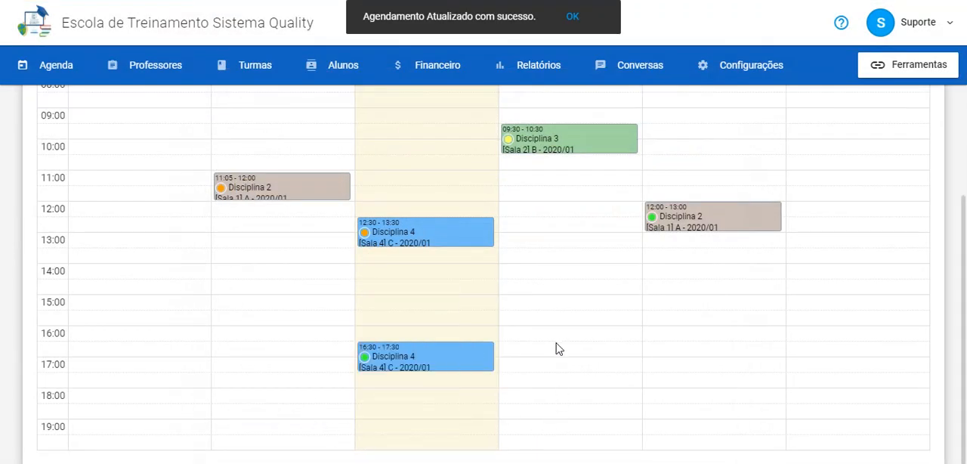
{"action": "mouse_move", "coordinate": [406, 242]}
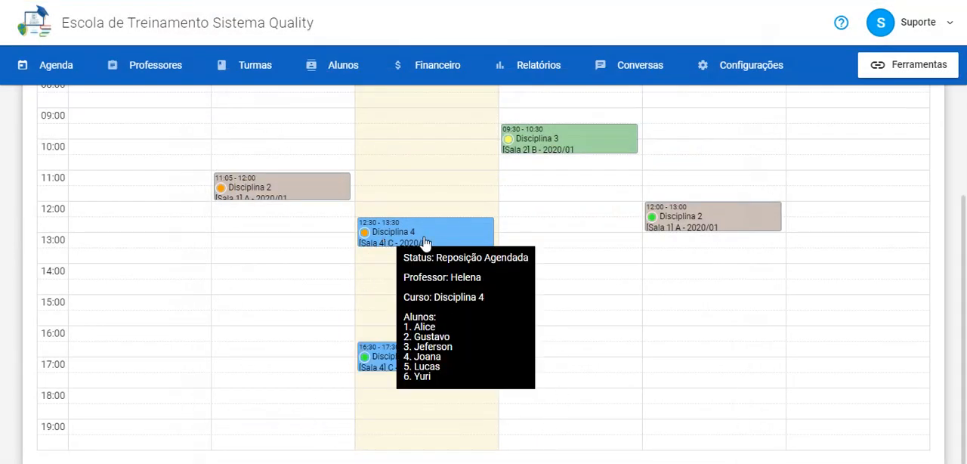